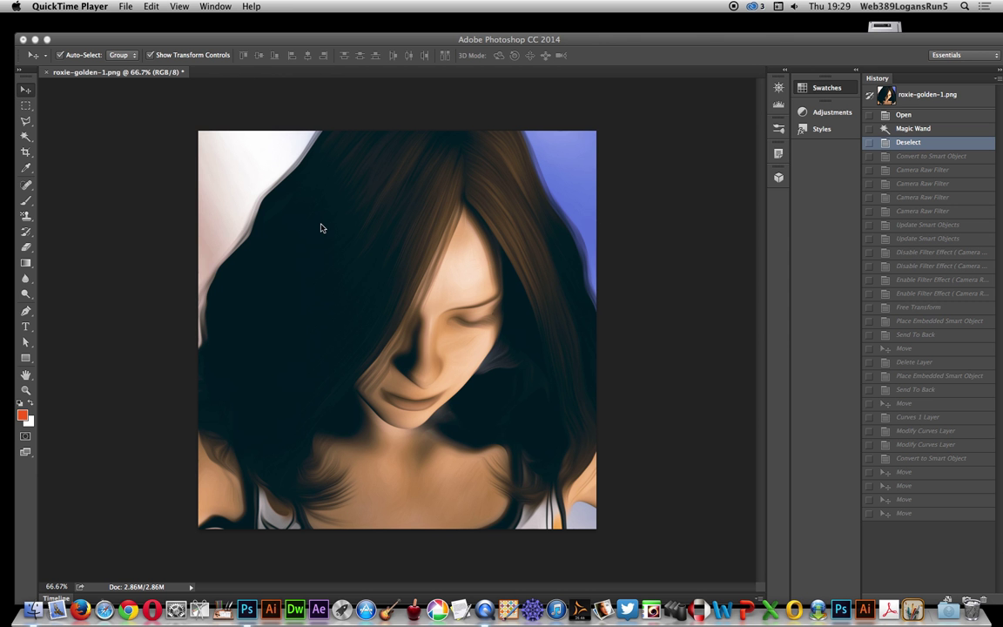
# Step: Convert the Background layer of roxie-golden-1.png into a smart object named Layer 0
pyautogui.click(283, 38)
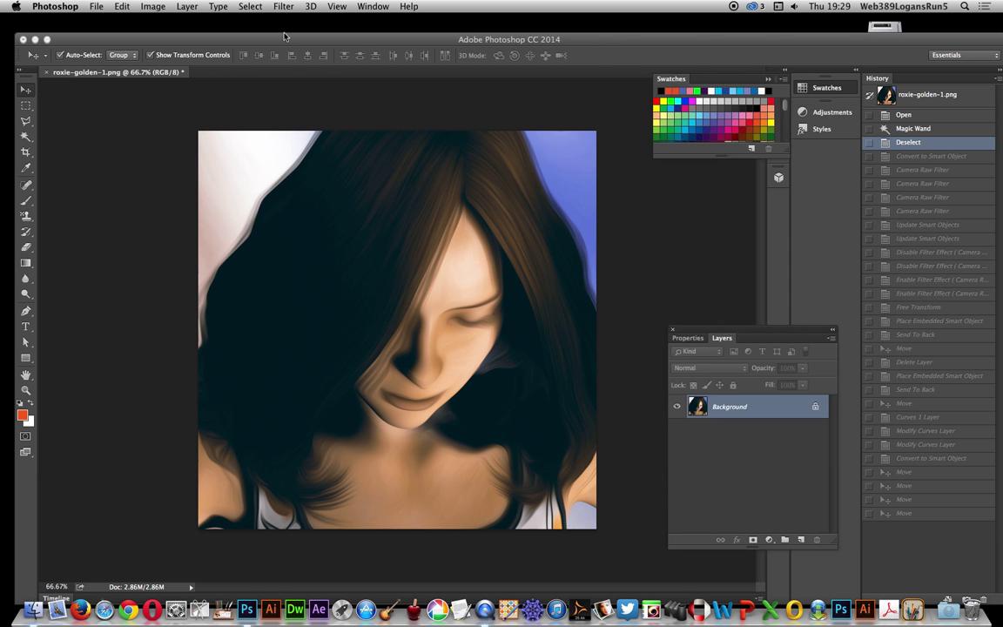
pyautogui.click(186, 6)
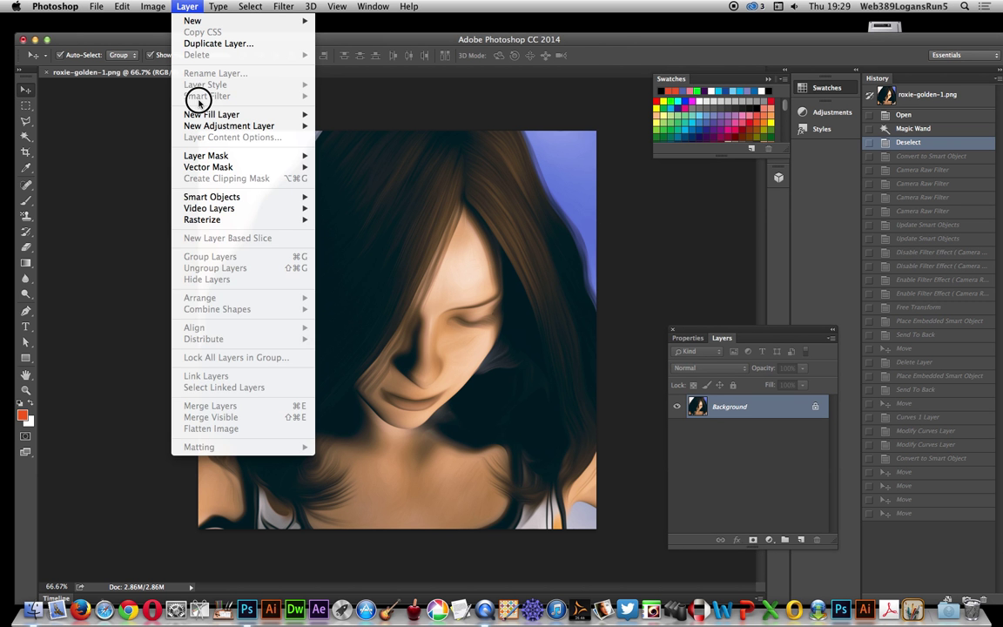
pyautogui.moveTo(278, 197)
pyautogui.click(376, 197)
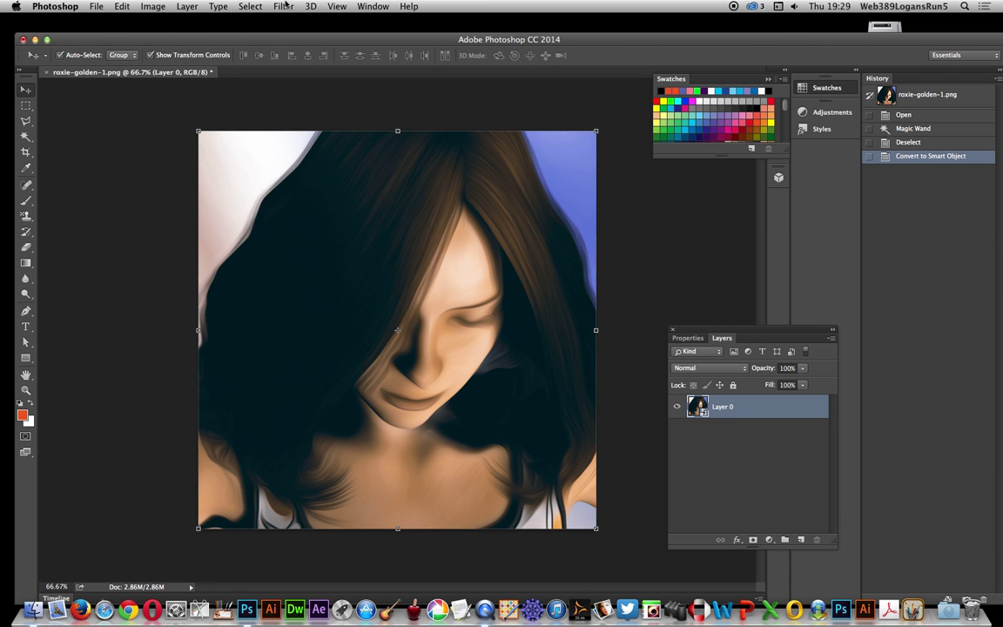
# Step: Apply a Camera Raw filter with Clarity -93, Vibrance +40, Saturation +26 and Temperature -28
pyautogui.click(284, 7)
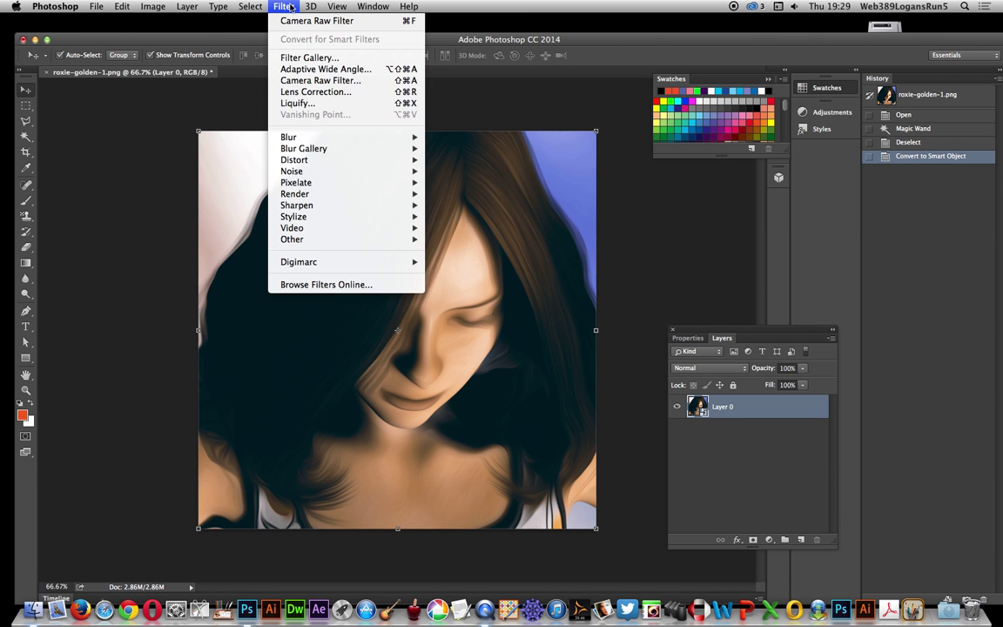
pyautogui.click(288, 78)
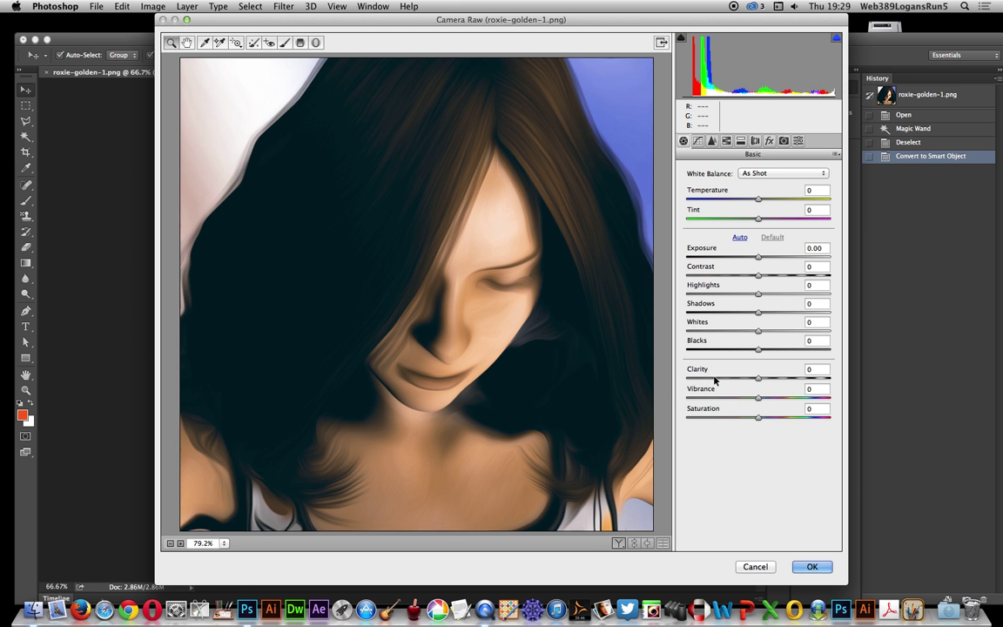
pyautogui.click(691, 378)
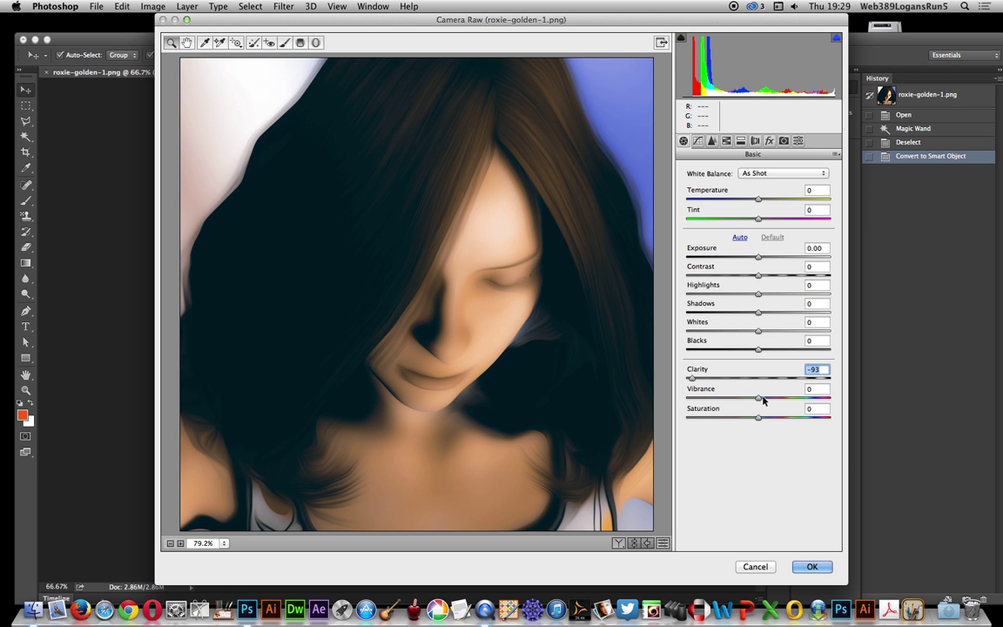
pyautogui.moveTo(759, 417); pyautogui.dragTo(787, 397)
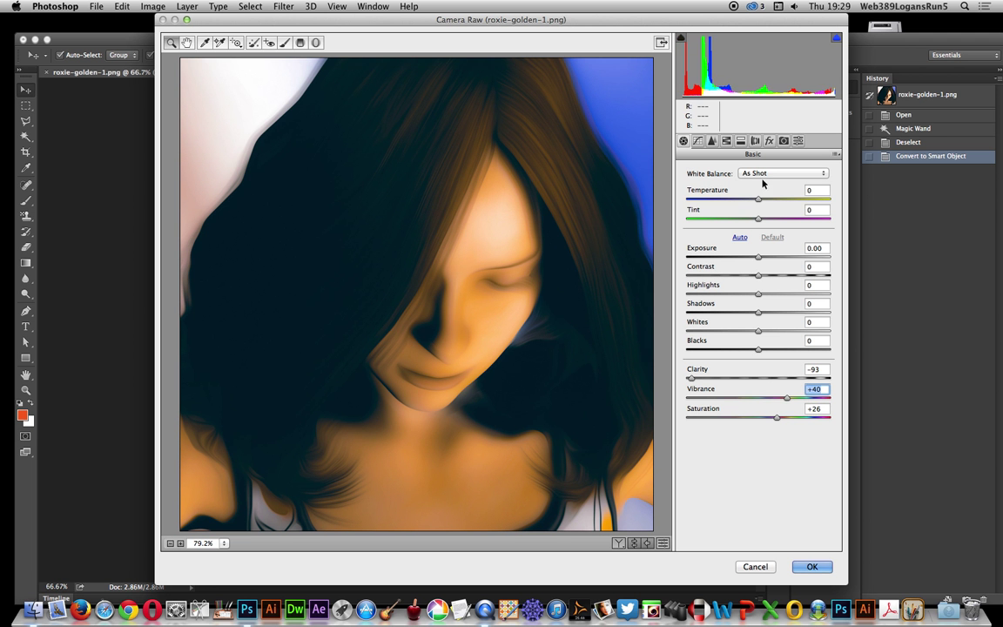
pyautogui.moveTo(758, 200)
pyautogui.mouseDown()
pyautogui.moveTo(773, 202)
pyautogui.moveTo(739, 199)
pyautogui.mouseUp()
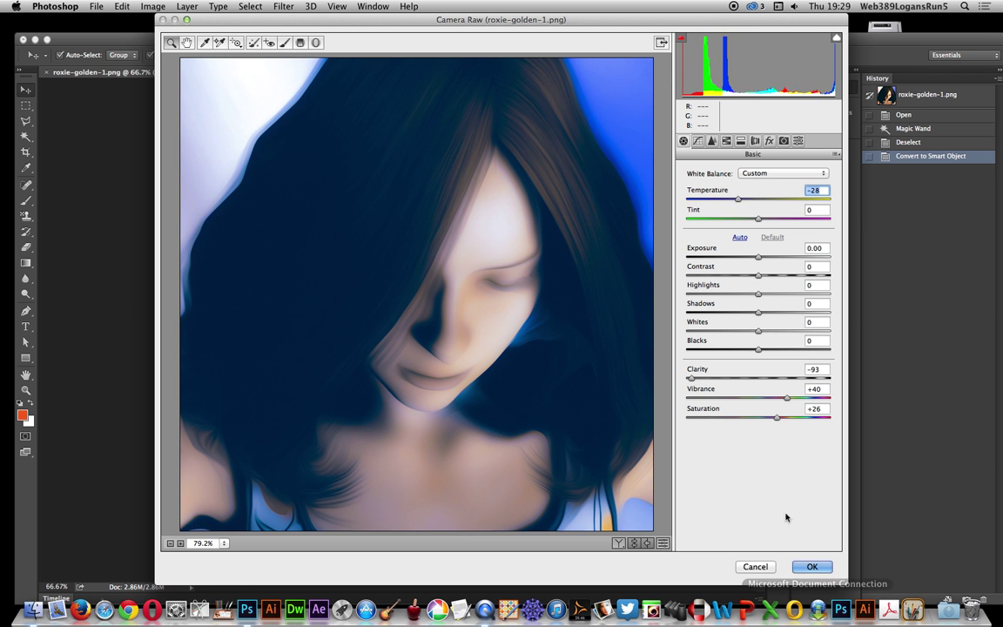
pyautogui.click(814, 566)
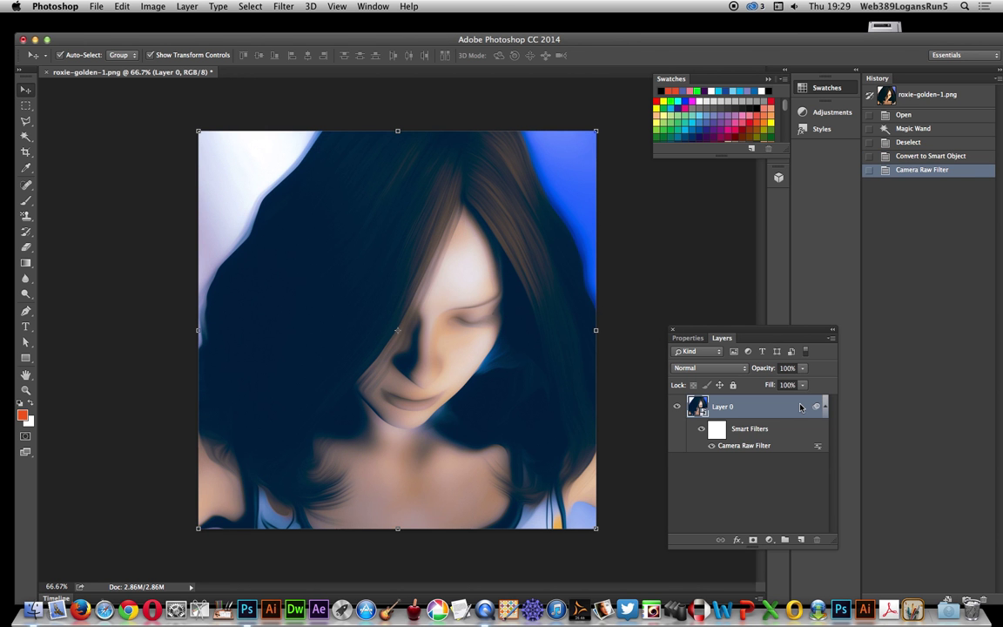
# Step: Add a second Camera Raw pass: Clarity -96, Exposure -0.95, Temperature +14, Vibrance +53, Saturation +5
pyautogui.click(284, 7)
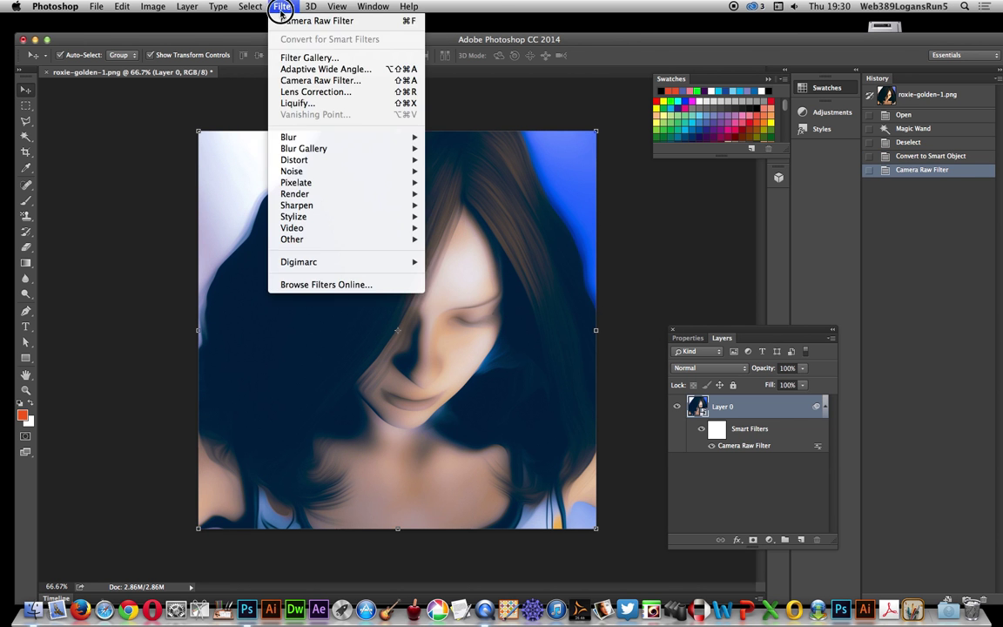
pyautogui.click(750, 415)
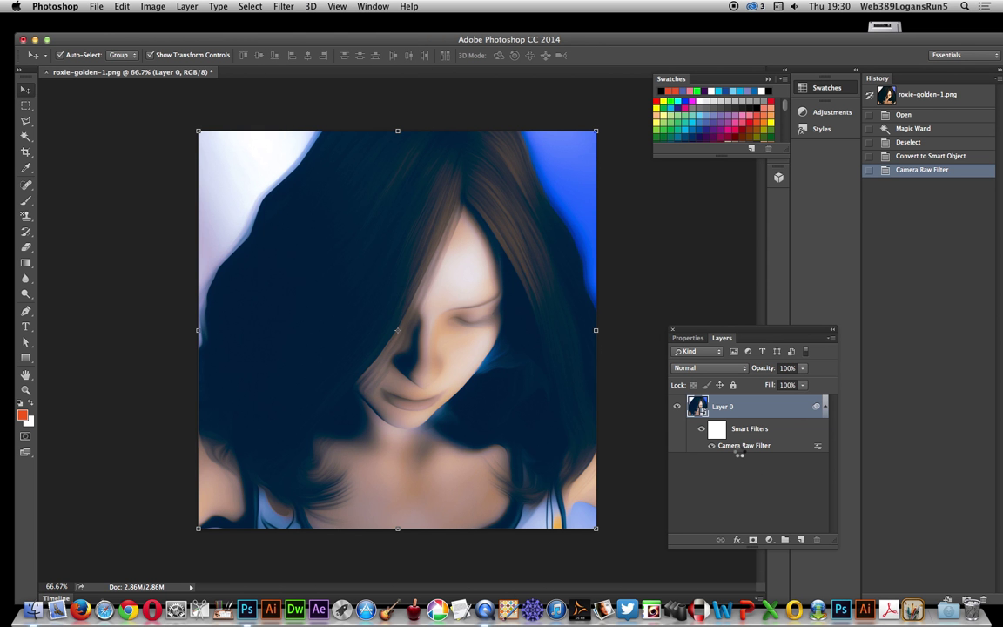
pyautogui.doubleClick(740, 448)
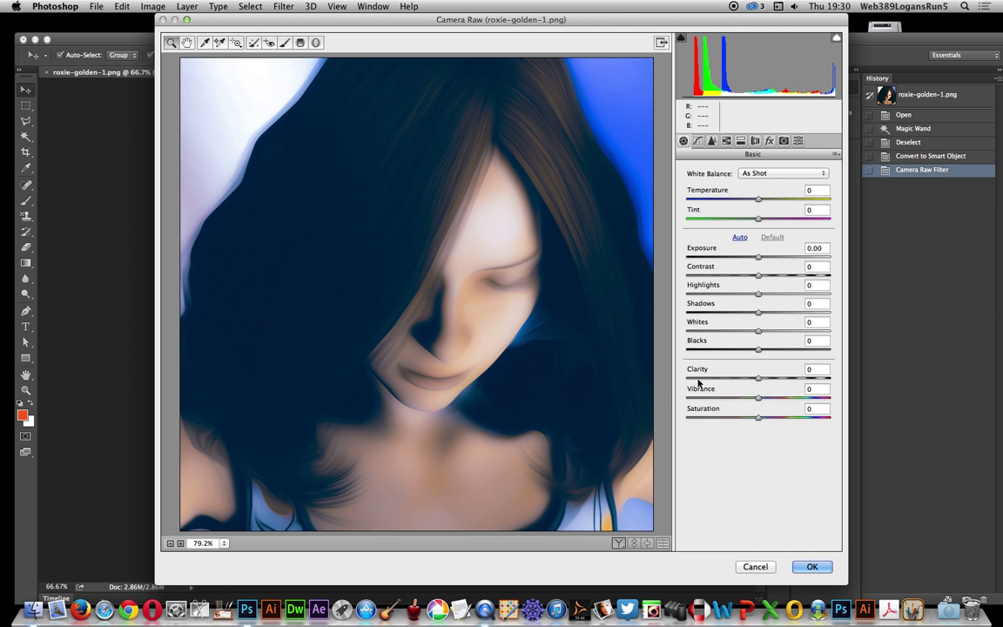
pyautogui.moveTo(759, 377); pyautogui.dragTo(688, 379)
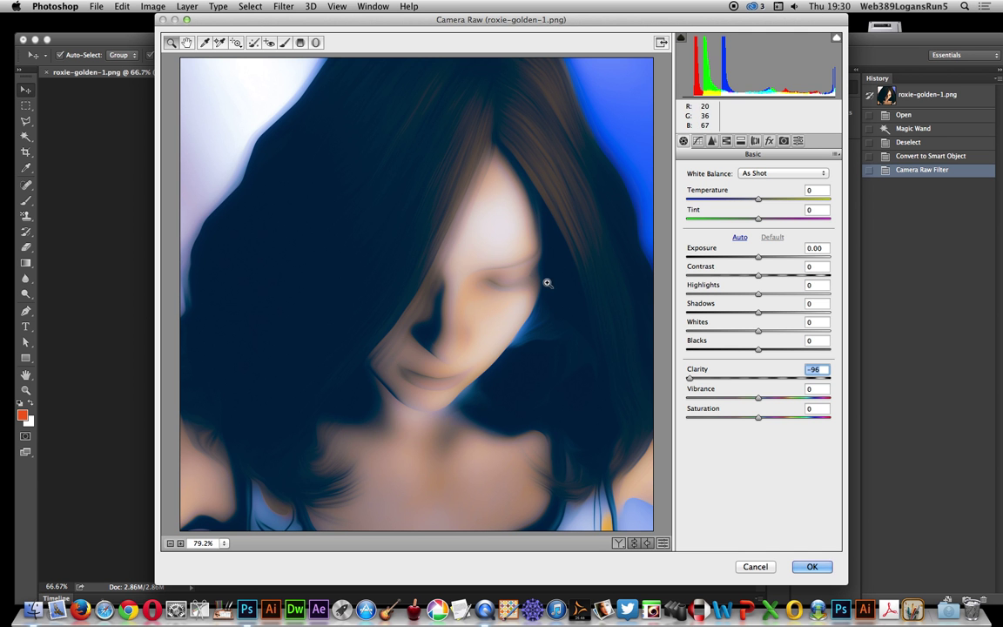
pyautogui.moveTo(758, 258); pyautogui.dragTo(746, 257)
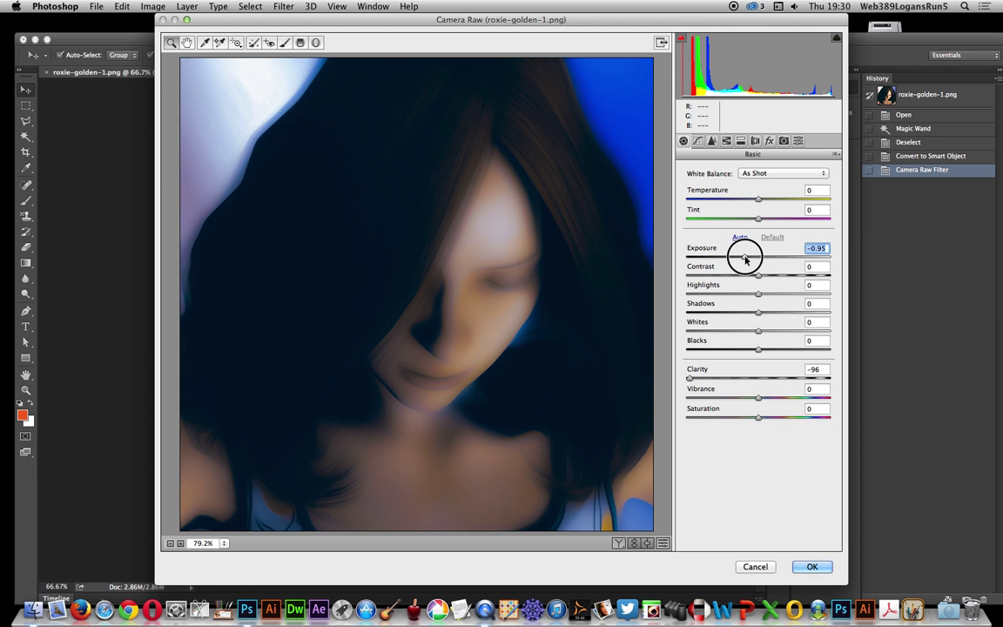
pyautogui.moveTo(760, 199); pyautogui.dragTo(769, 200)
pyautogui.moveTo(763, 417); pyautogui.dragTo(790, 398)
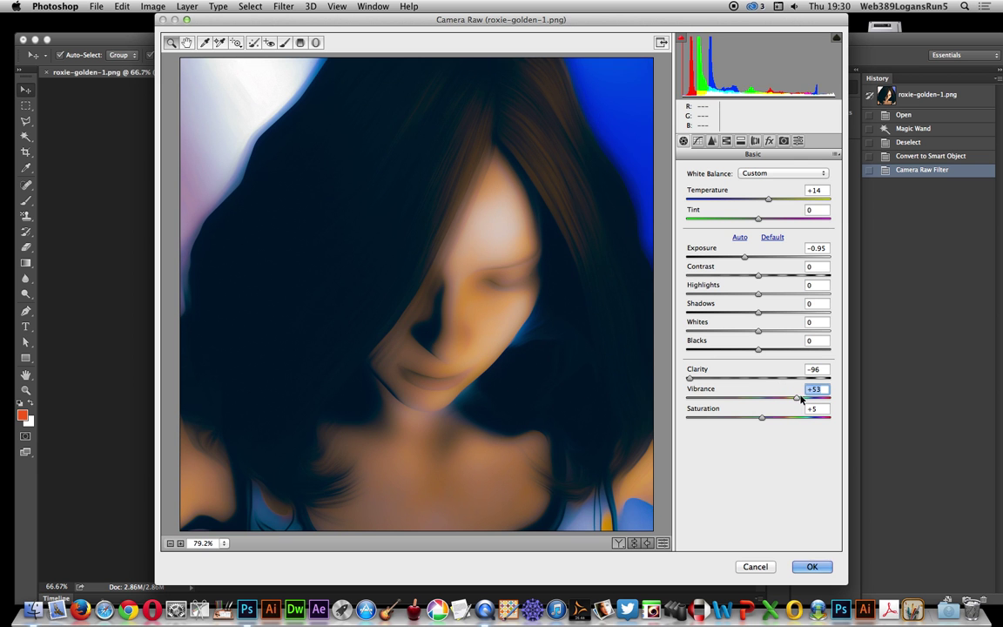
pyautogui.click(812, 566)
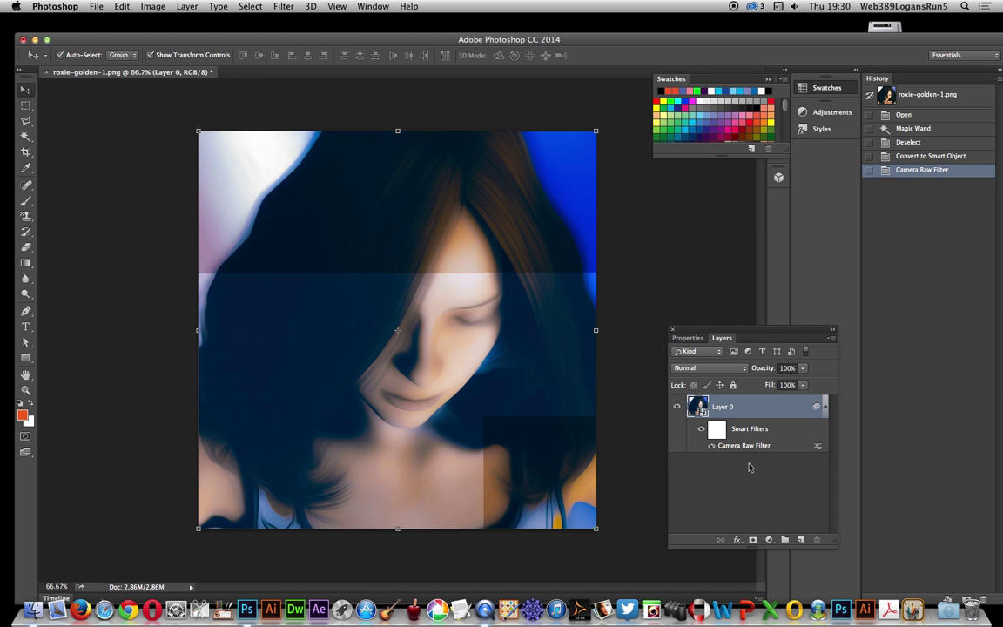
# Step: Stack a third Camera Raw pass with Clarity -98, Vibrance +41, Tint -8 and Exposure -1.25
pyautogui.click(285, 7)
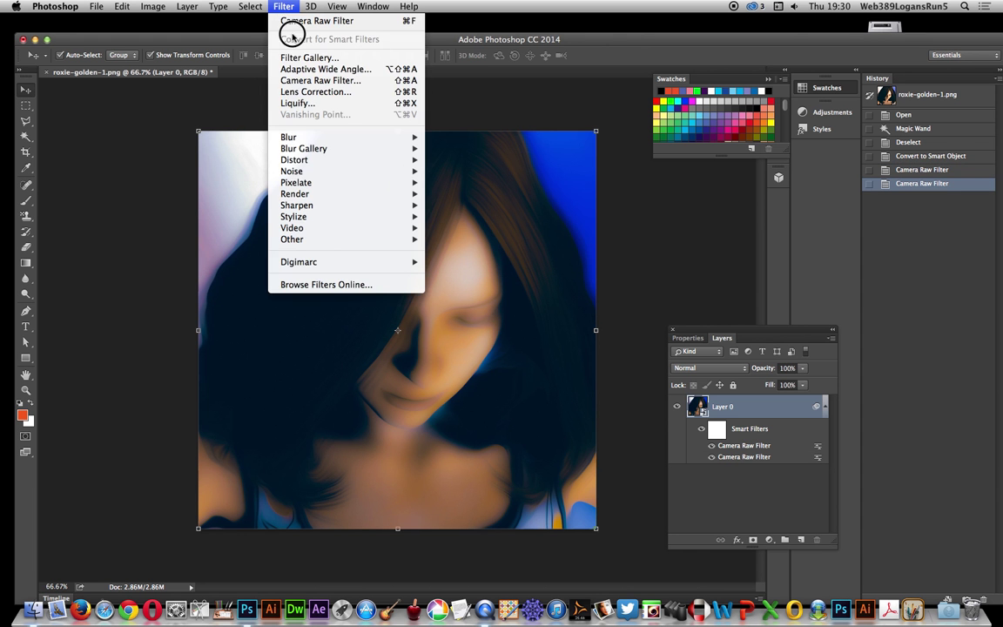
pyautogui.click(331, 81)
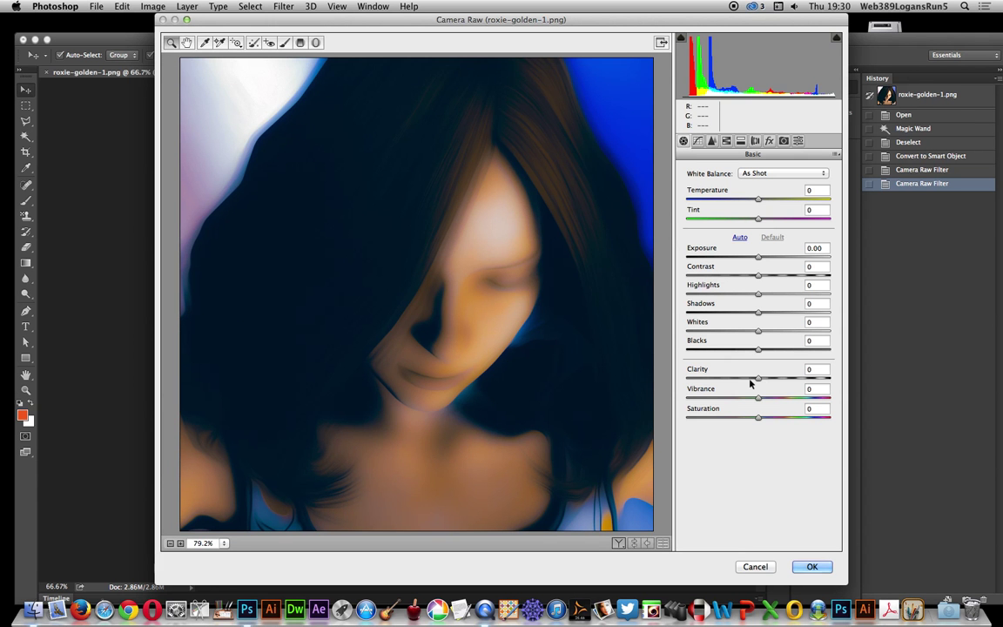
pyautogui.moveTo(747, 379); pyautogui.dragTo(687, 380)
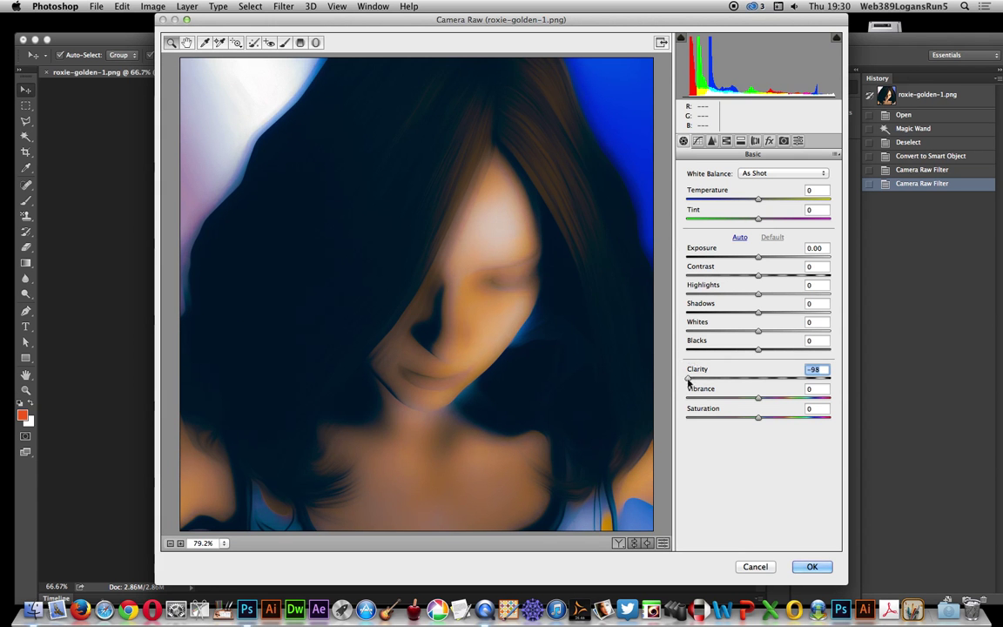
pyautogui.moveTo(759, 399); pyautogui.dragTo(787, 399)
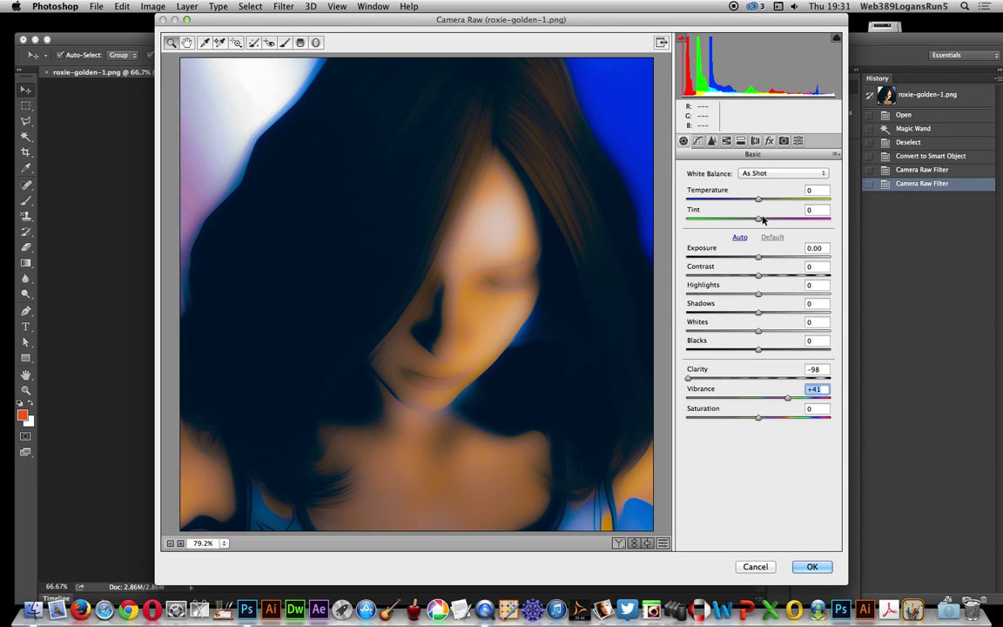
pyautogui.moveTo(756, 216); pyautogui.dragTo(788, 218)
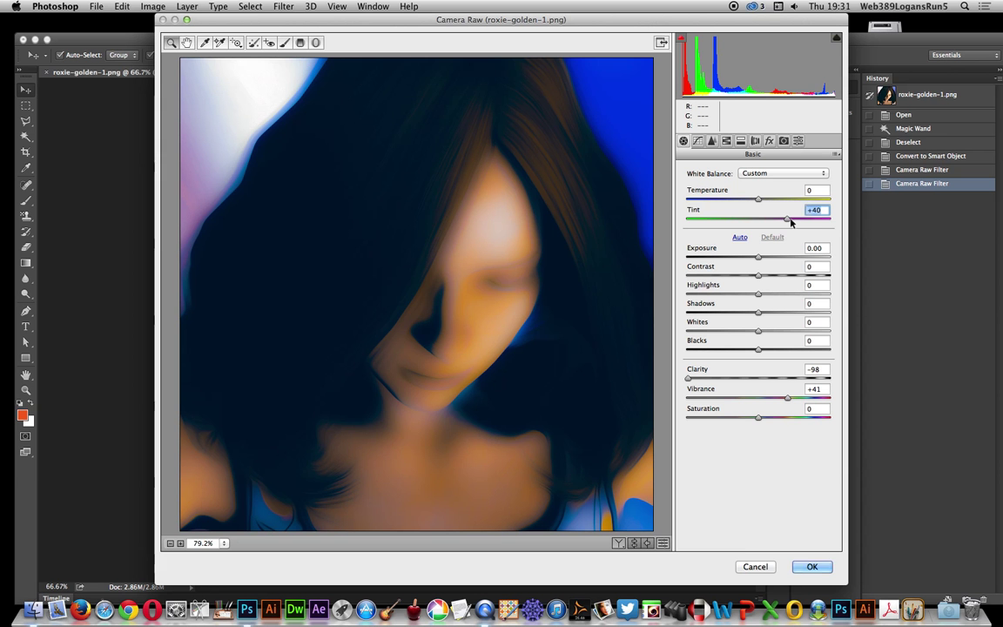
pyautogui.click(713, 219)
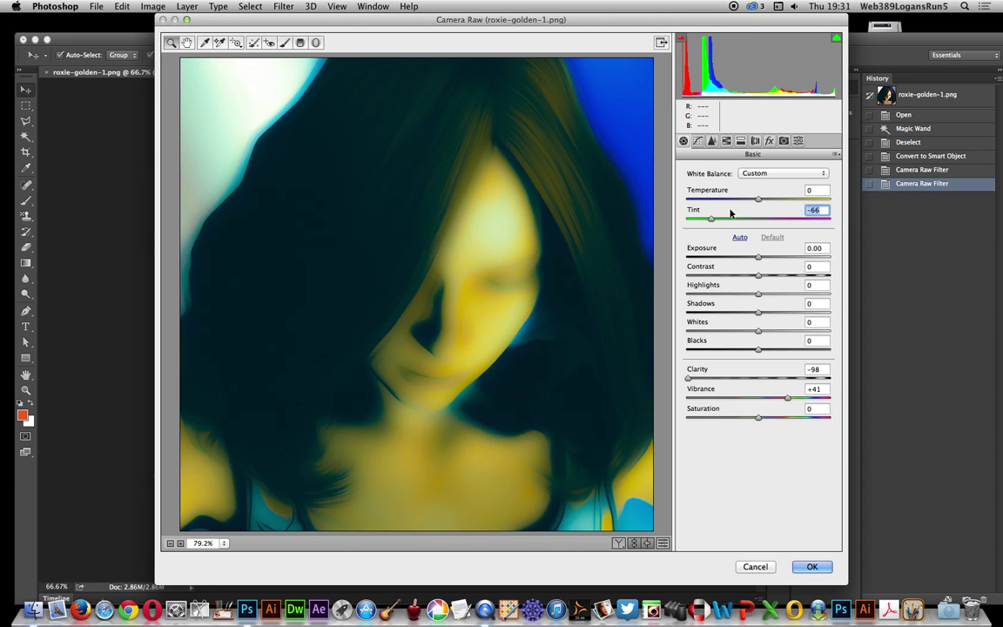
pyautogui.moveTo(728, 217); pyautogui.dragTo(754, 219)
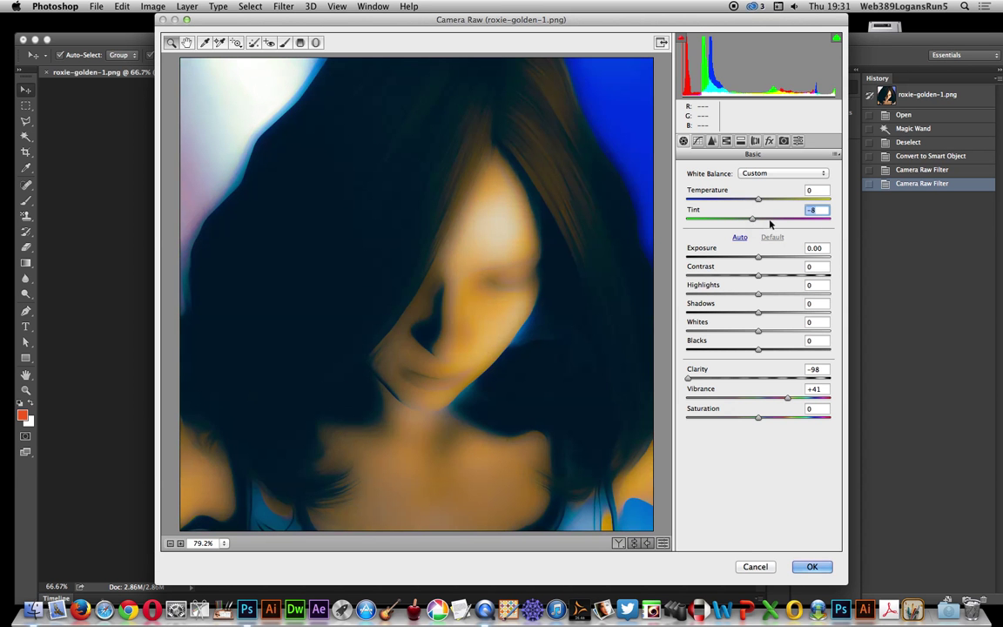
pyautogui.moveTo(758, 258); pyautogui.dragTo(740, 259)
pyautogui.click(808, 566)
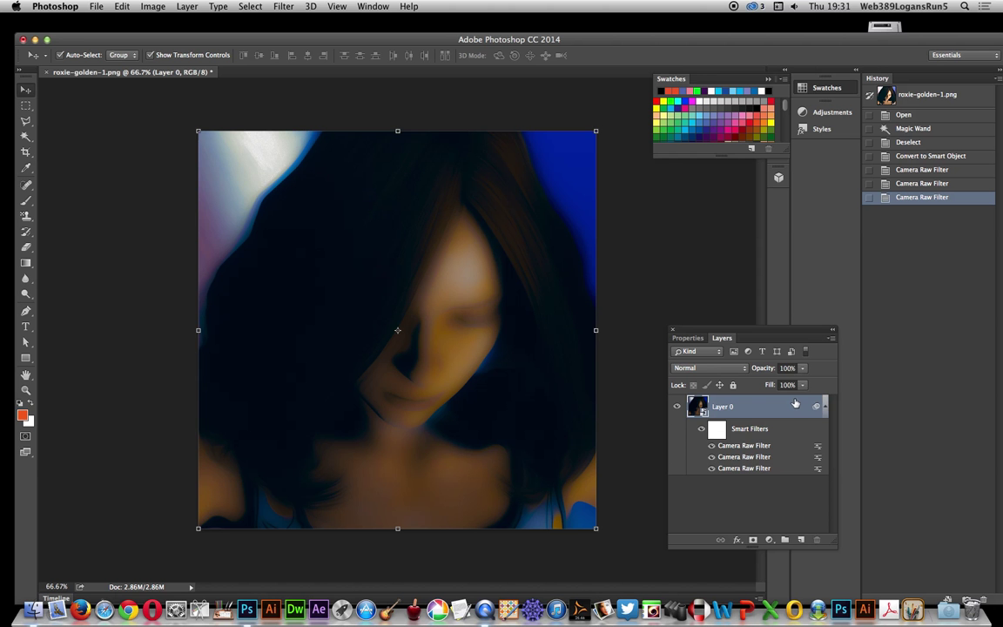
# Step: Scale Layer 0 to about 45% x 49% and position it in the canvas's upper middle
pyautogui.click(595, 528)
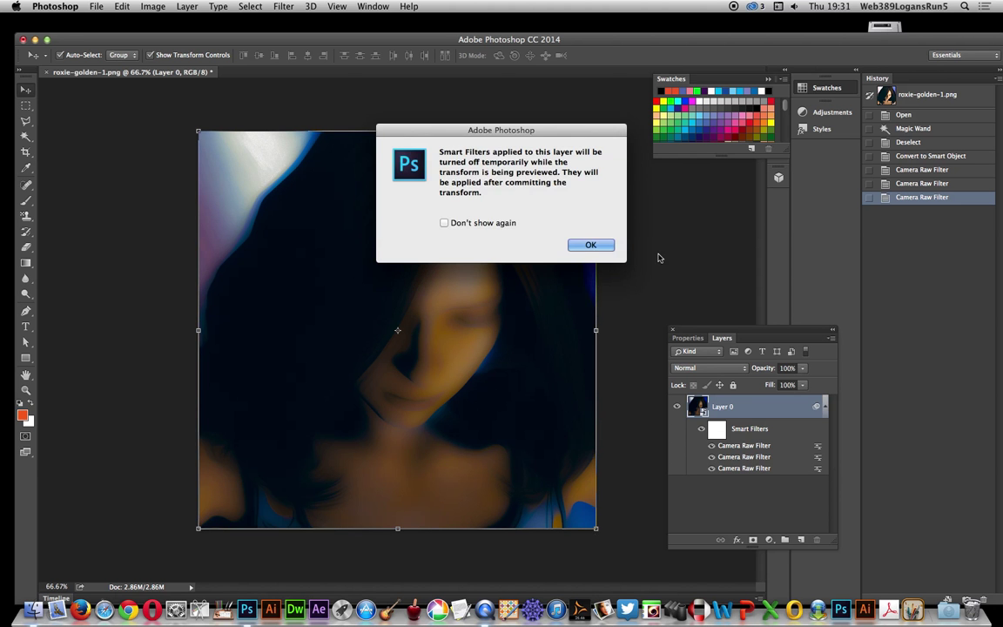
pyautogui.click(591, 245)
pyautogui.moveTo(596, 527); pyautogui.dragTo(382, 324)
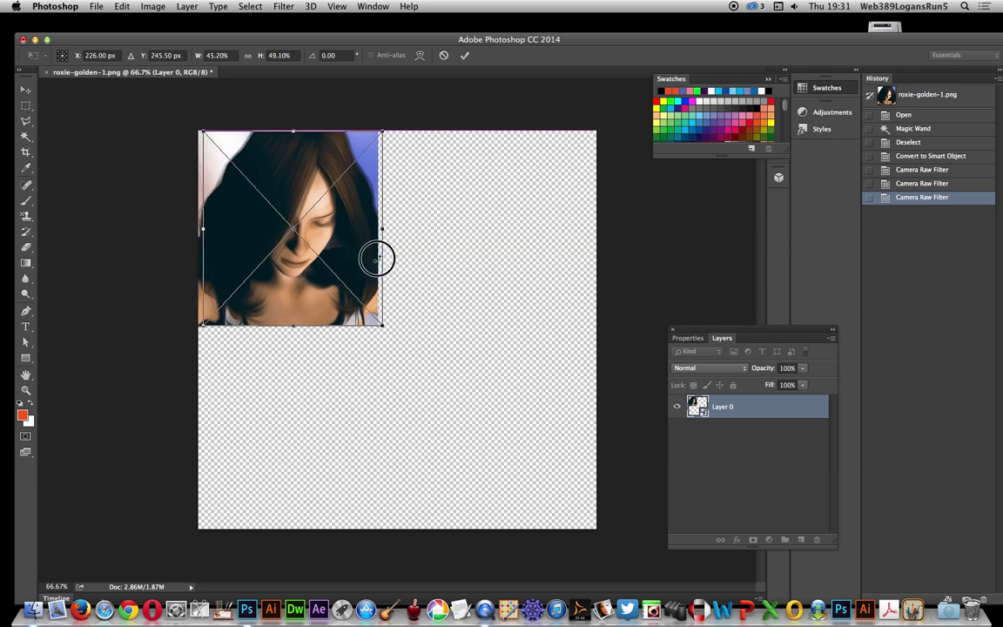
pyautogui.moveTo(351, 218); pyautogui.dragTo(409, 265)
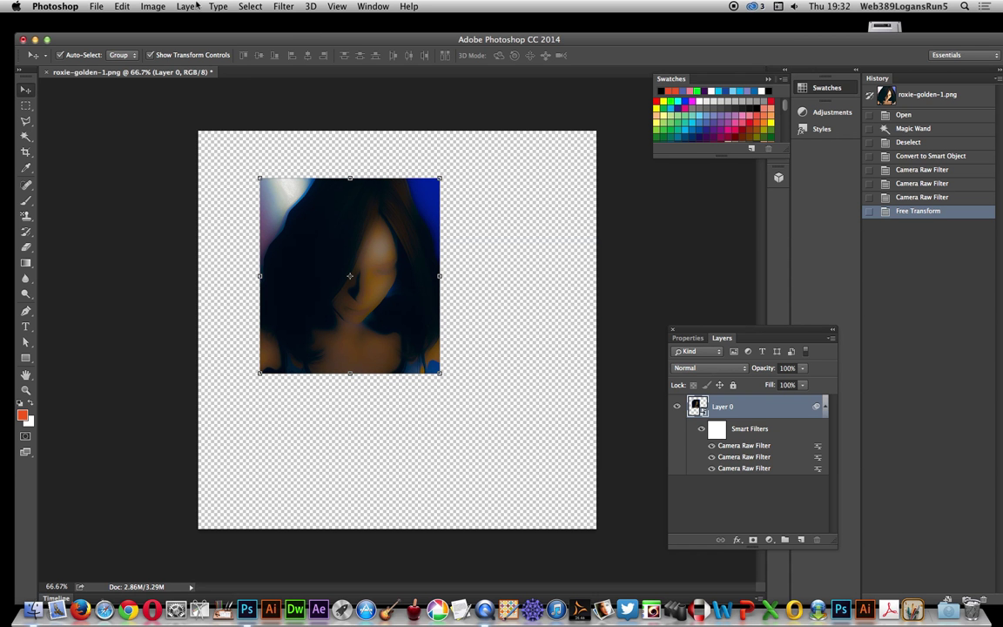
pyautogui.click(215, 143)
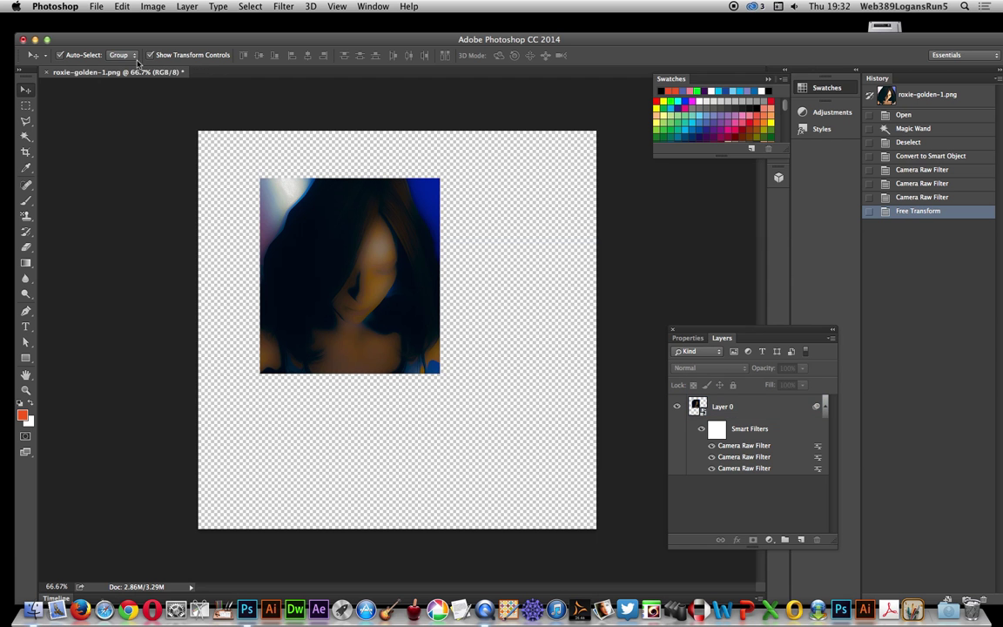
pyautogui.click(94, 6)
# Step: Place roxie-darken-1.png into the document as an embedded image and commit it
pyautogui.click(140, 194)
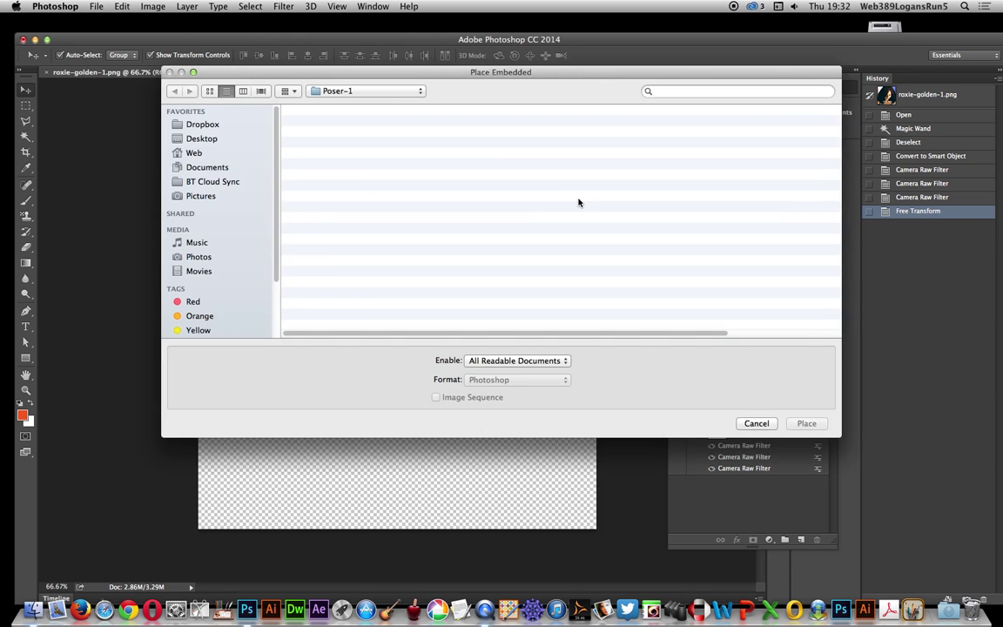
pyautogui.scroll(-15, 520, 212)
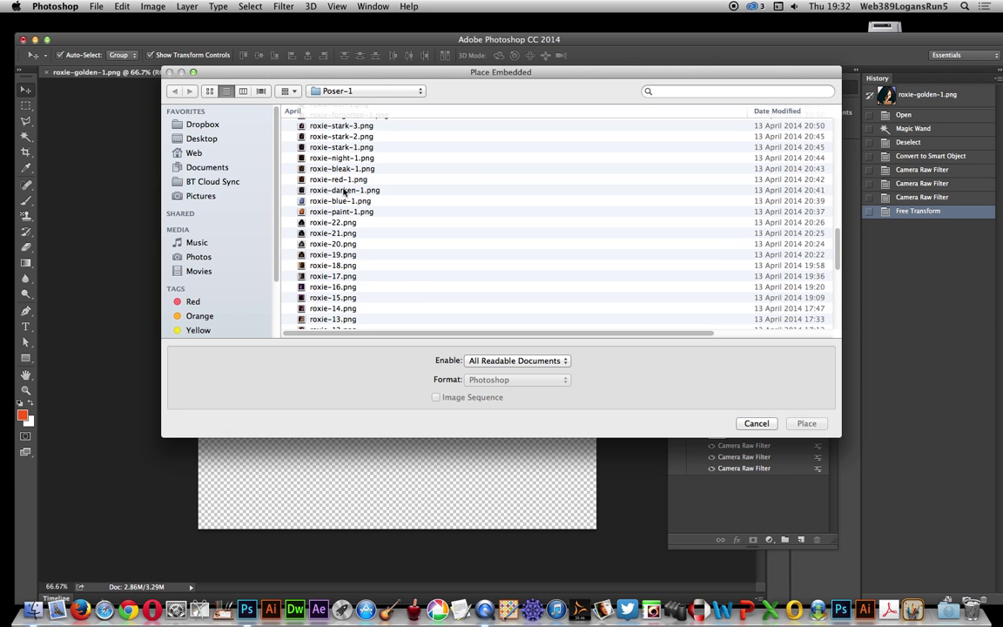
pyautogui.click(345, 190)
pyautogui.click(810, 424)
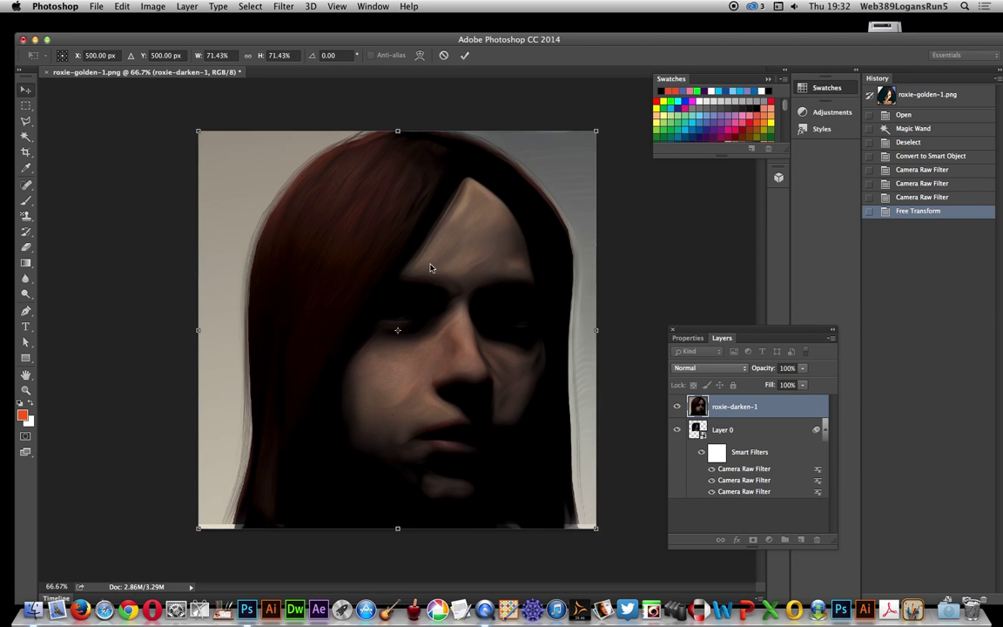
pyautogui.press('Return')
# Step: Send the placed roxie-darken-1.png layer to the back, beneath Layer 0
pyautogui.rightClick(434, 265)
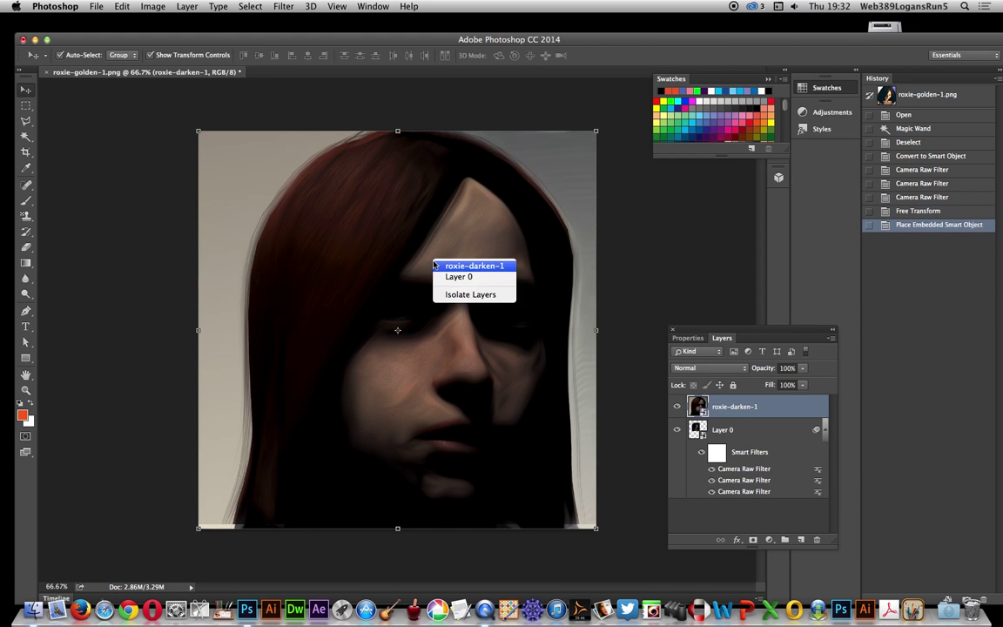
pyautogui.click(173, 7)
pyautogui.click(186, 6)
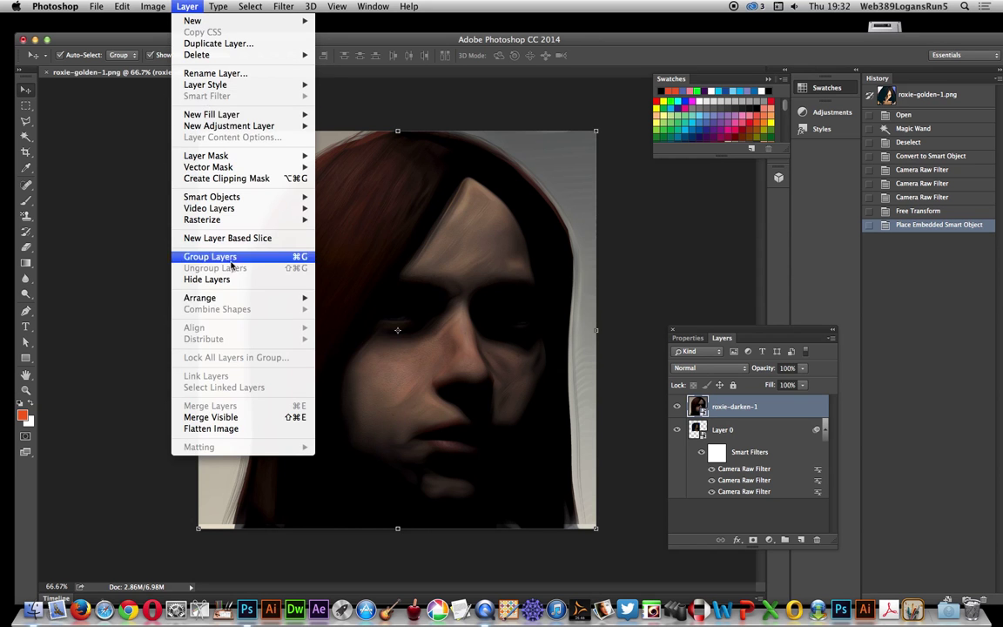
pyautogui.moveTo(279, 297)
pyautogui.click(357, 331)
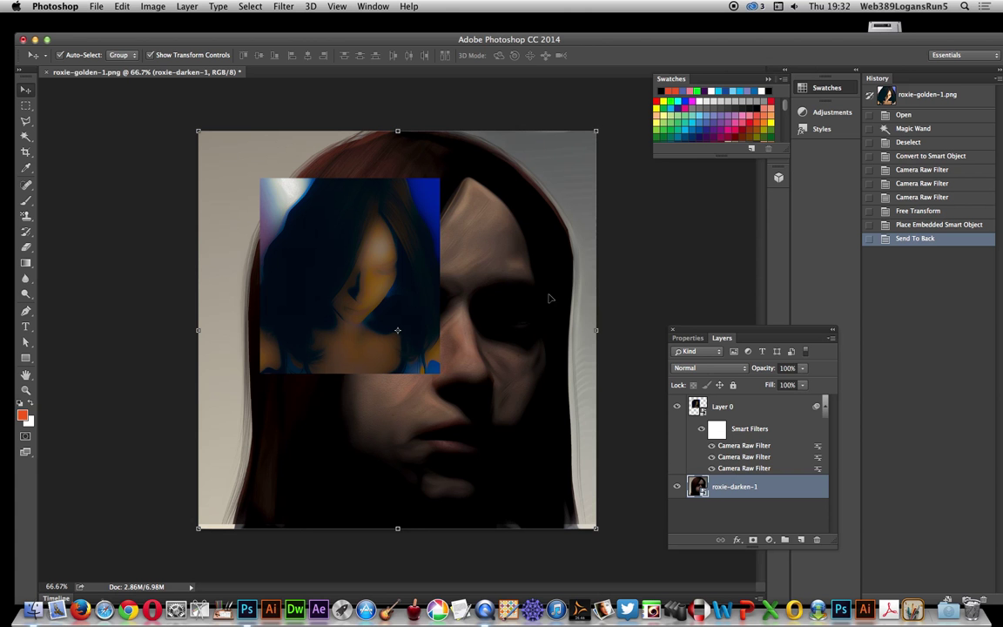
# Step: Add a Curves 1 adjustment layer with a wavy curve and move it above Layer 0
pyautogui.click(188, 7)
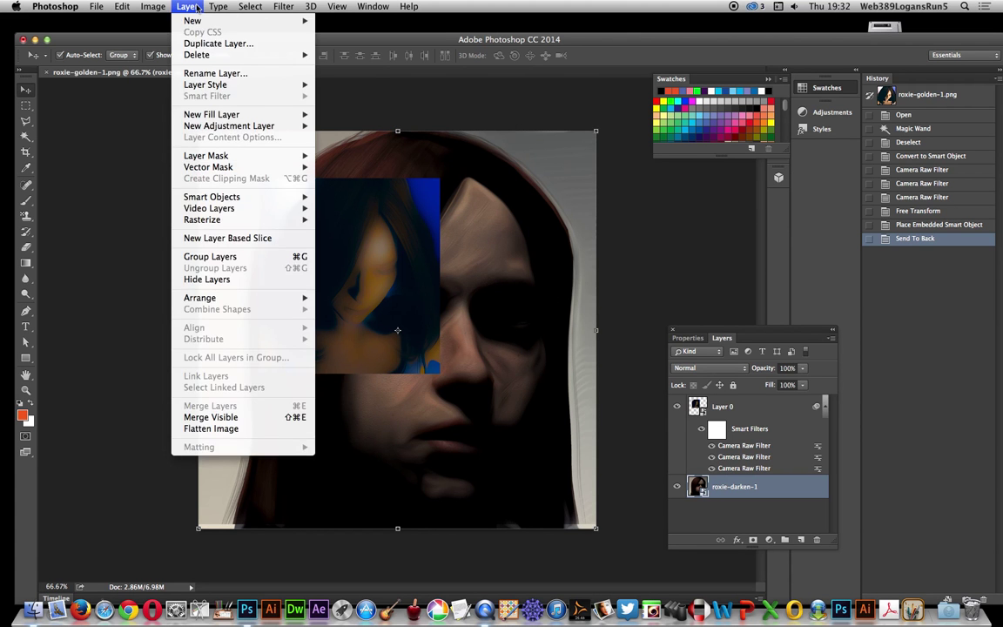
pyautogui.moveTo(224, 126)
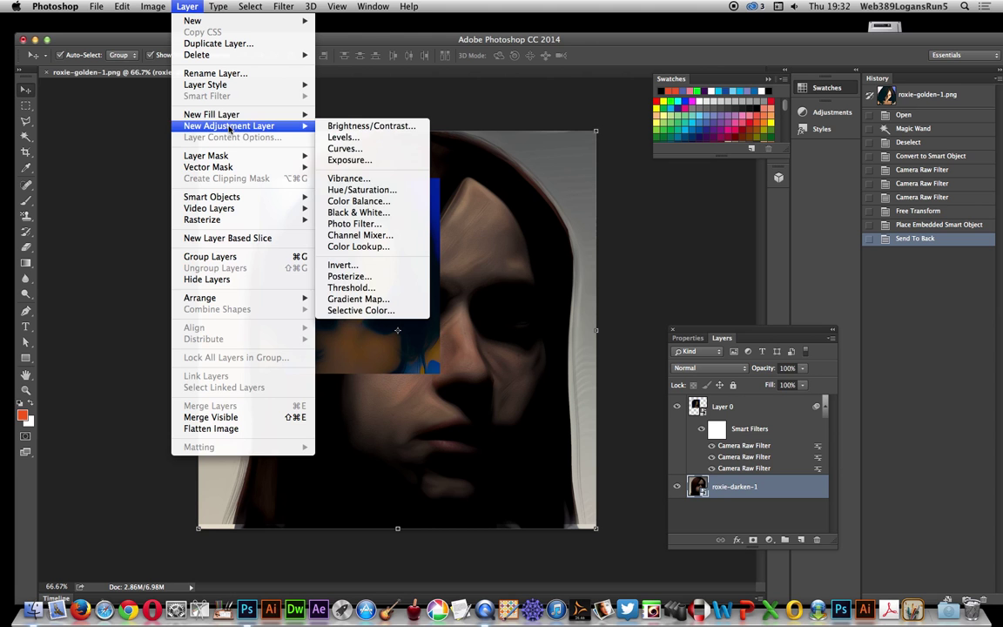
pyautogui.click(386, 151)
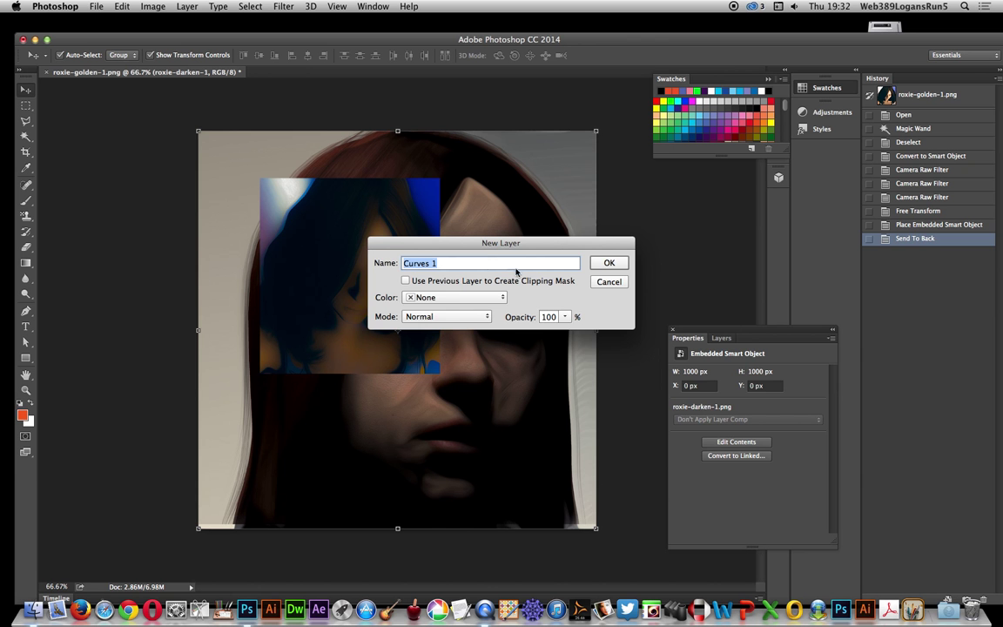
pyautogui.moveTo(476, 244); pyautogui.dragTo(567, 239)
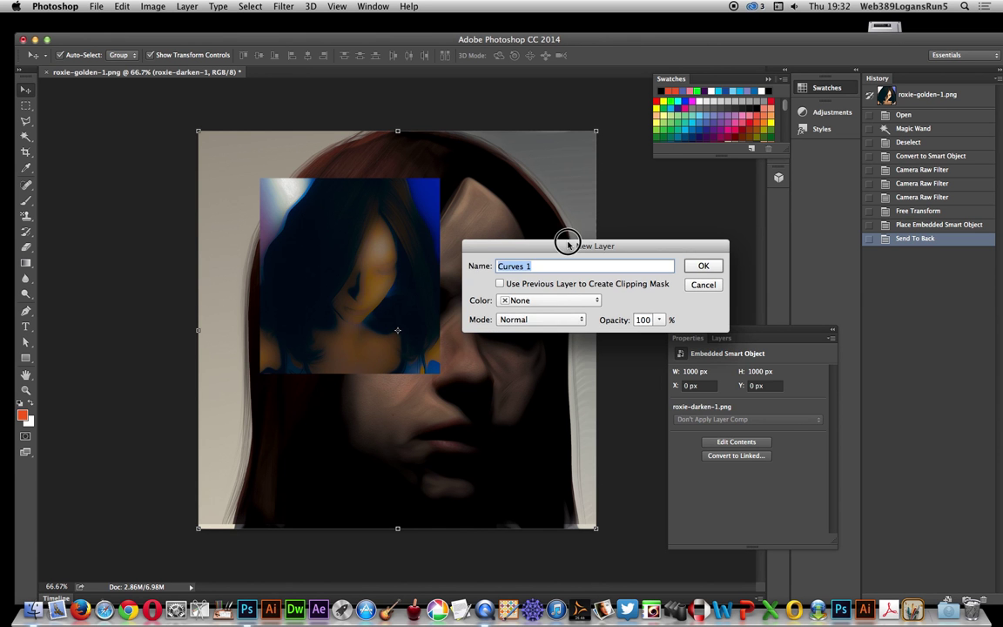
pyautogui.click(701, 263)
pyautogui.moveTo(728, 492); pyautogui.dragTo(789, 491)
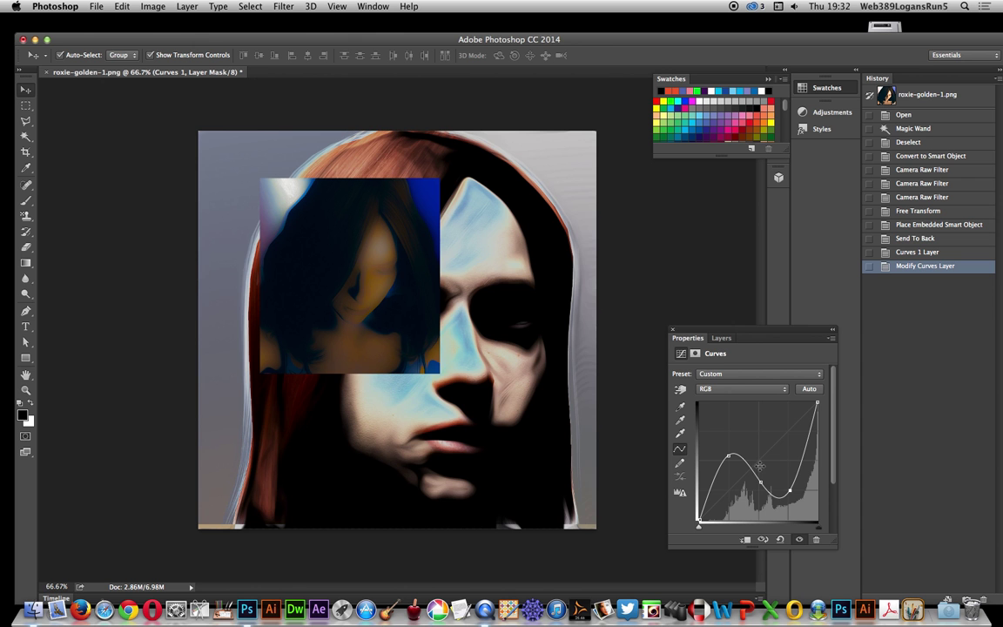
pyautogui.click(723, 337)
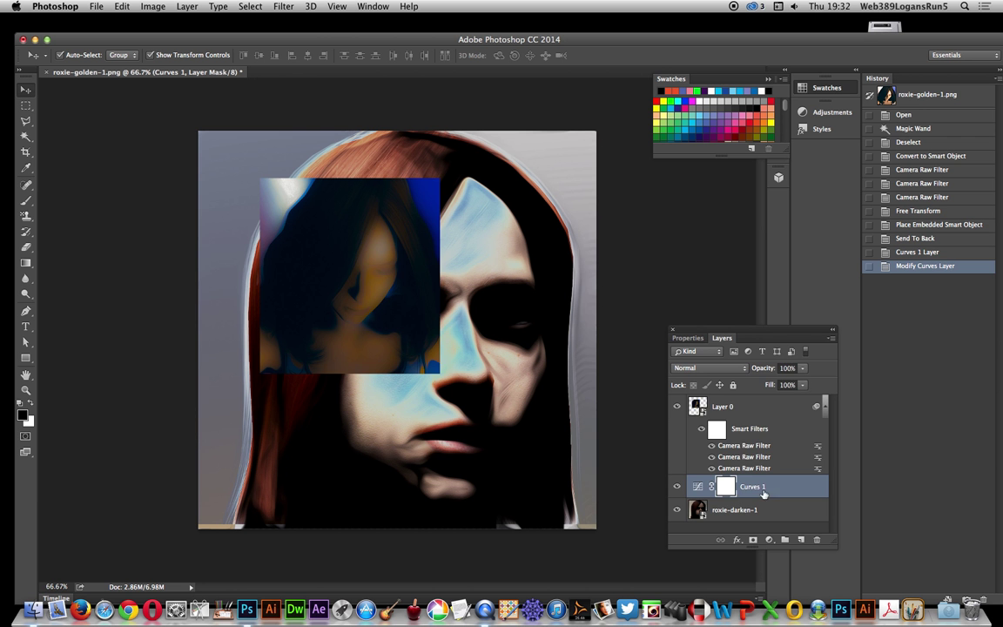
pyautogui.moveTo(763, 493); pyautogui.dragTo(740, 403)
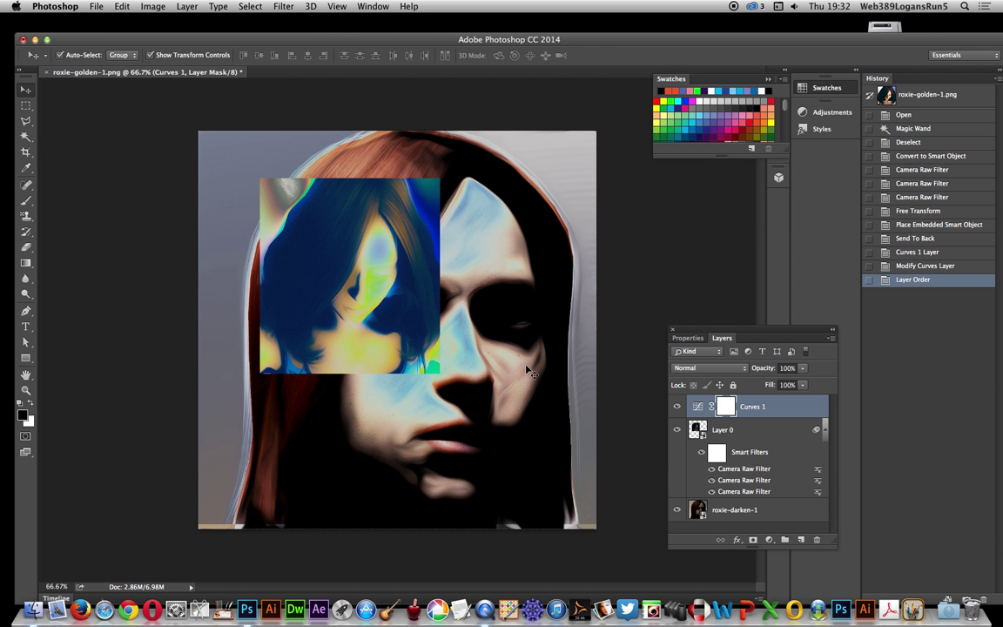
# Step: Merge Layer 0 and Curves 1 into one smart object and shift it left and down
pyautogui.keyDown('shift'); pyautogui.click(724, 431); pyautogui.keyUp('shift')
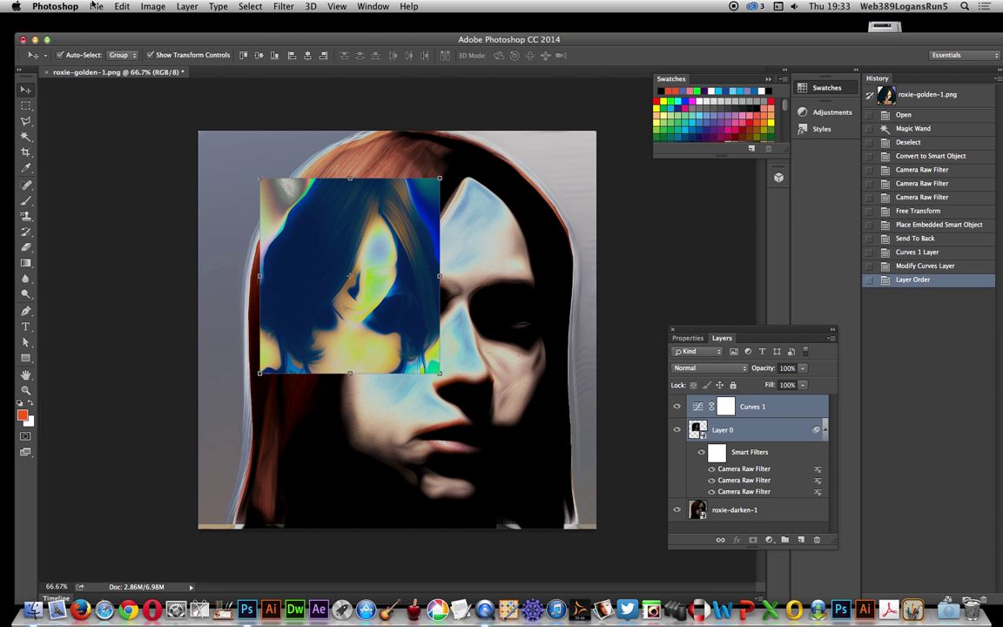
pyautogui.click(187, 7)
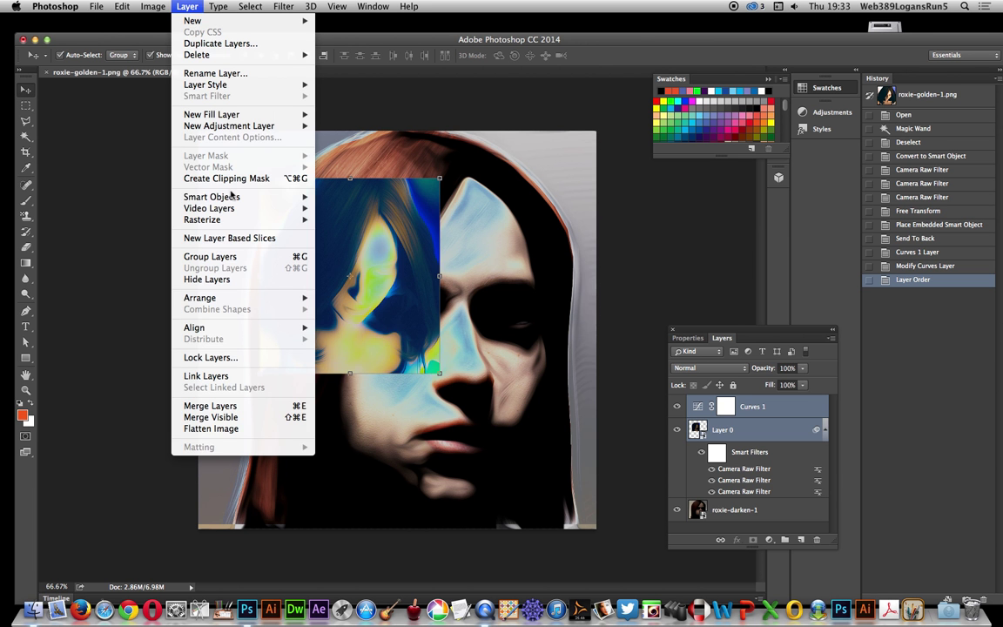
pyautogui.moveTo(226, 199)
pyautogui.click(358, 196)
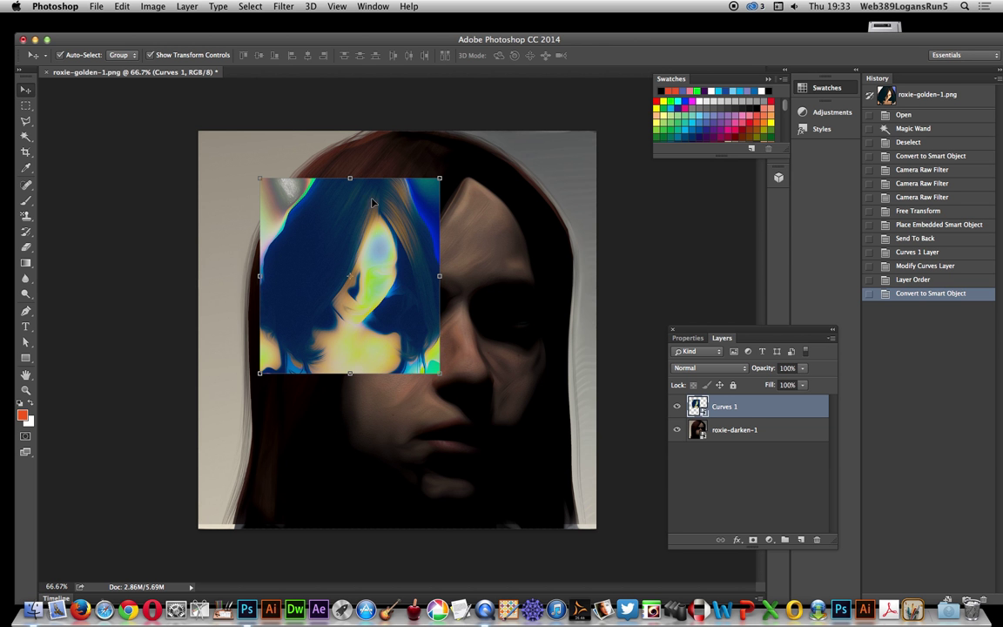
pyautogui.moveTo(370, 231); pyautogui.dragTo(309, 251)
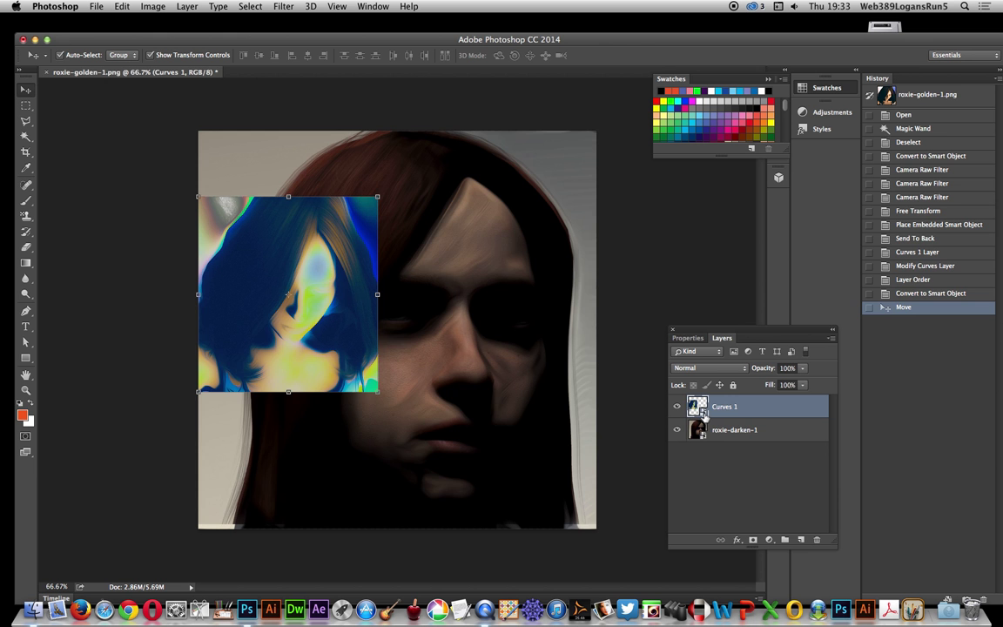
# Step: Inside the smart object, add a tall peak to the Curves 1 curve and save it back
pyautogui.doubleClick(699, 406)
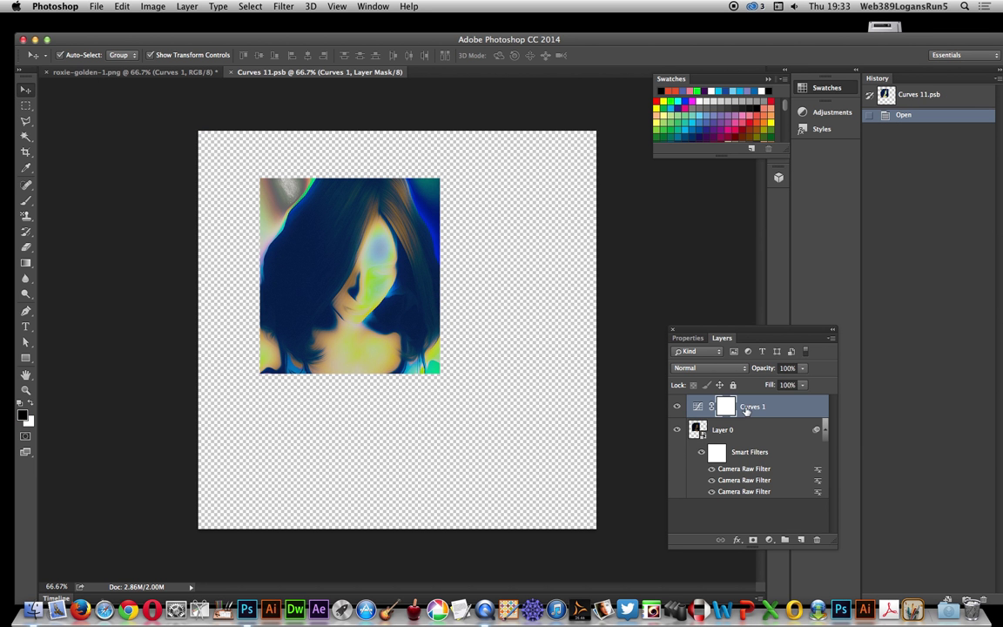
pyautogui.doubleClick(696, 407)
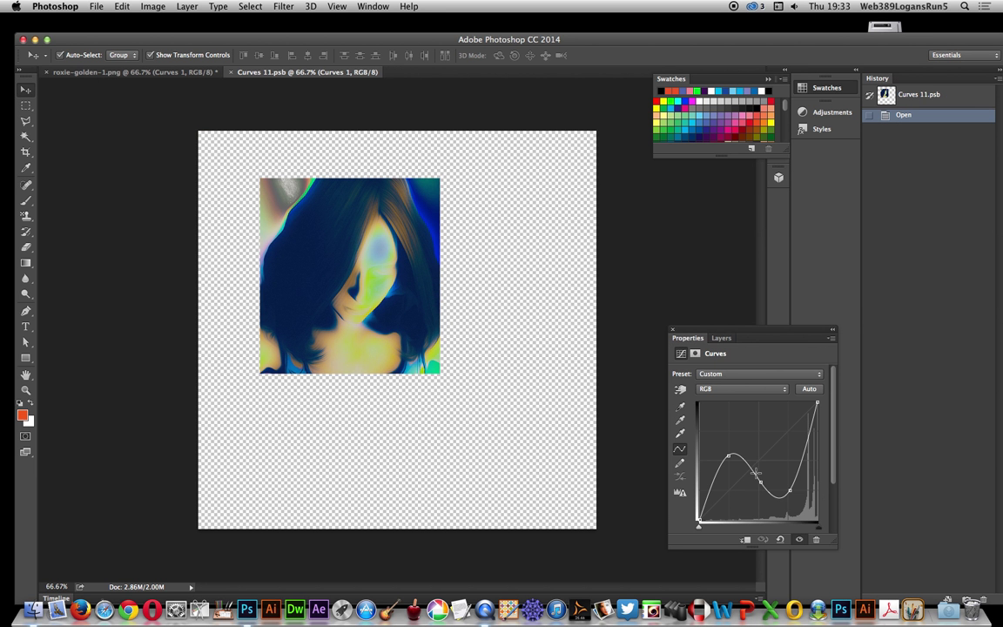
pyautogui.click(768, 459)
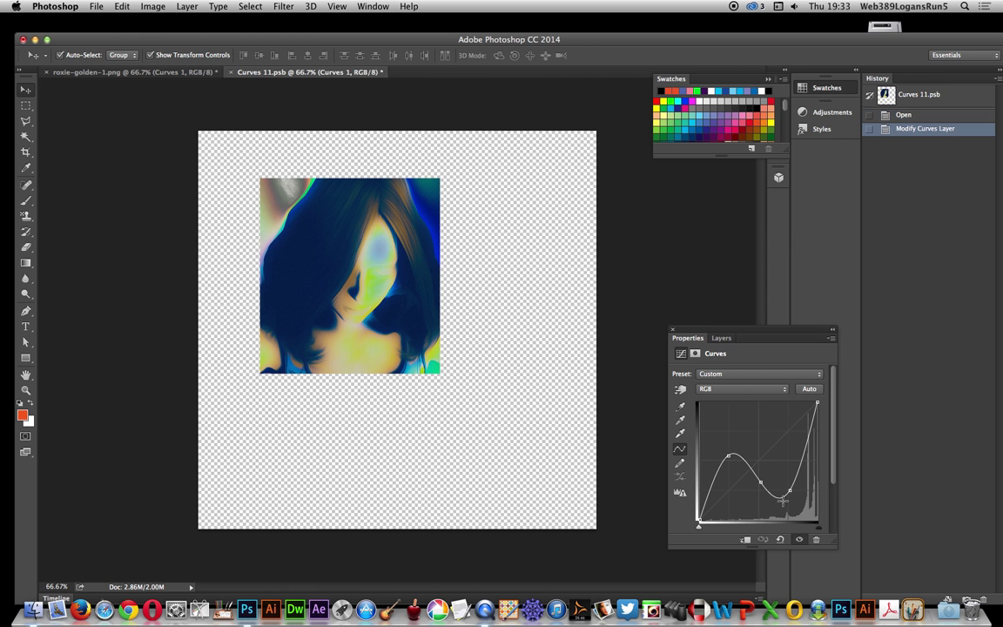
pyautogui.click(780, 473)
pyautogui.moveTo(780, 473); pyautogui.dragTo(774, 422)
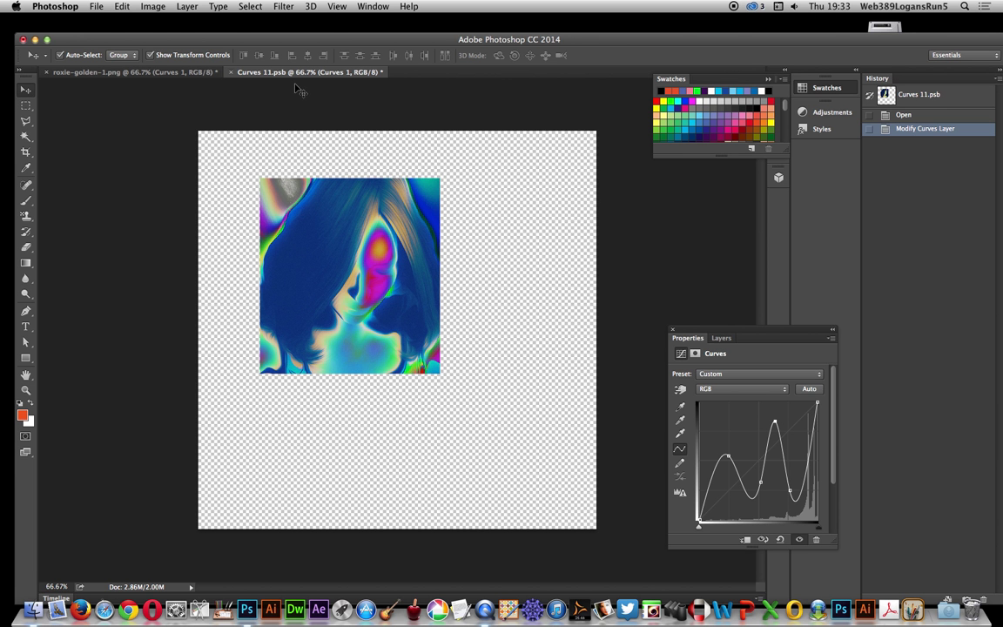
pyautogui.click(231, 74)
pyautogui.click(540, 188)
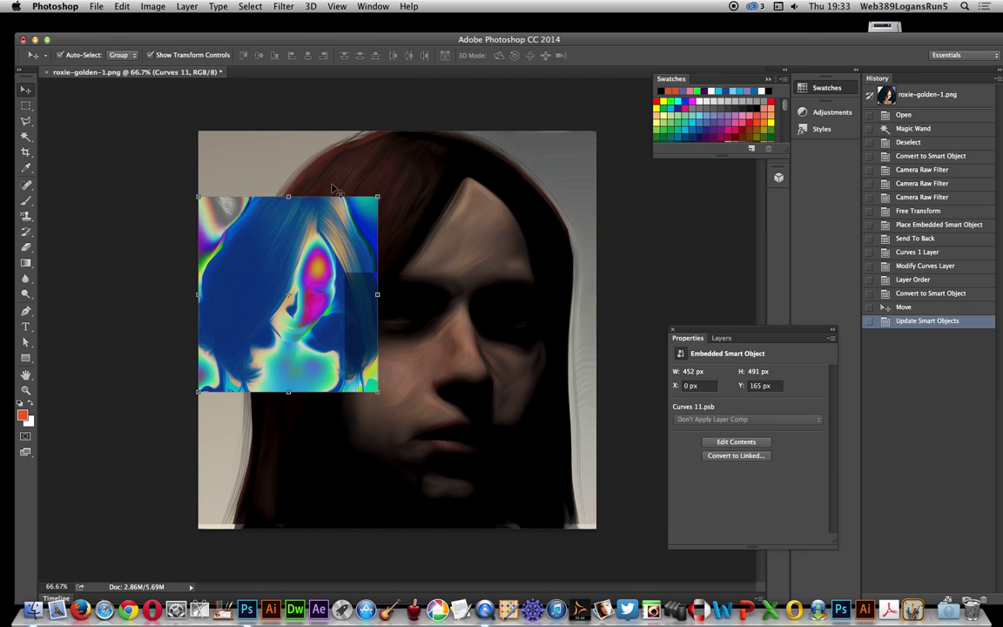
# Step: Move the portrait to the top-left corner and drag copies into two rows of three
pyautogui.moveTo(306, 271); pyautogui.dragTo(228, 340)
pyautogui.moveTo(570, 360); pyautogui.dragTo(577, 184)
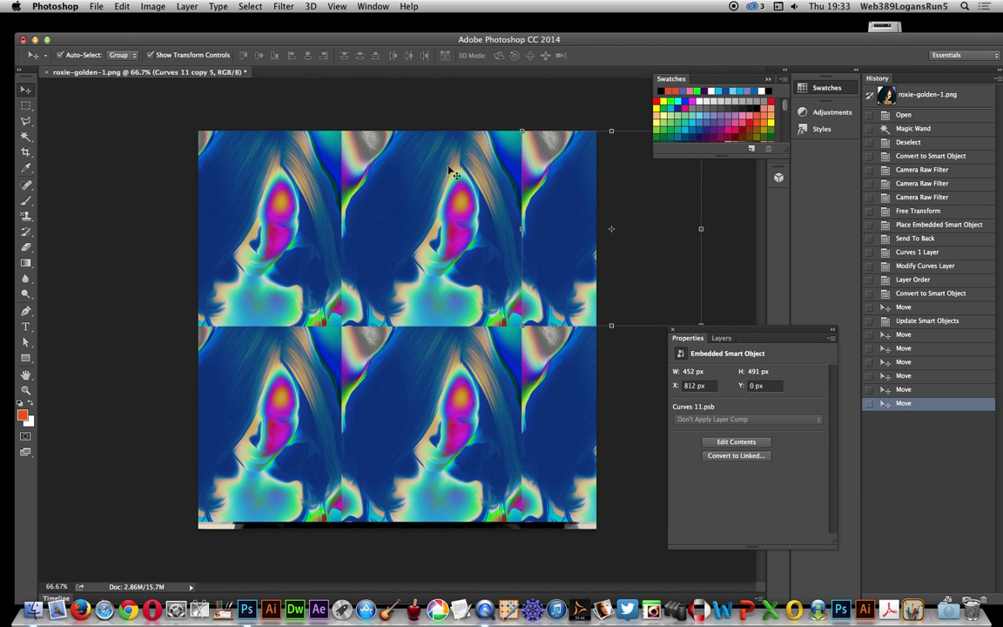